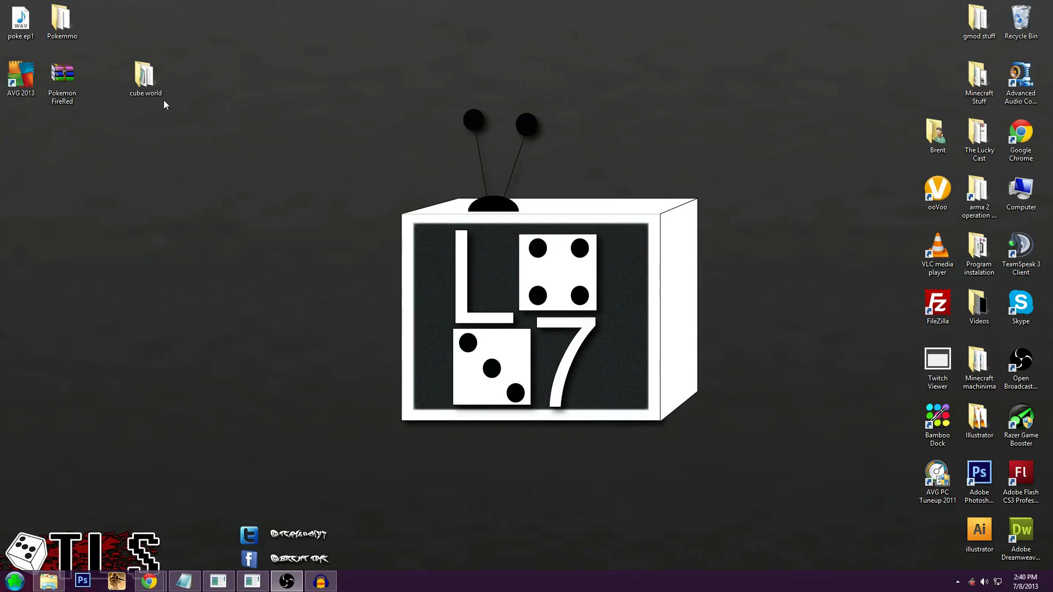
- Launch Server.exe from the cube world folder and check port 26879 in server.cfg
double_click(145, 76)
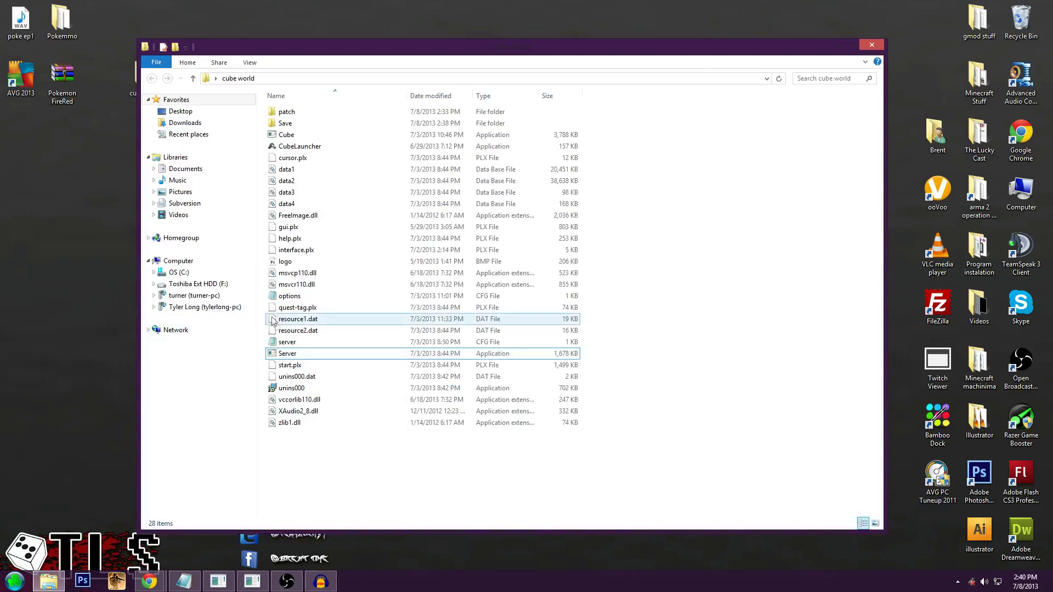
double_click(293, 358)
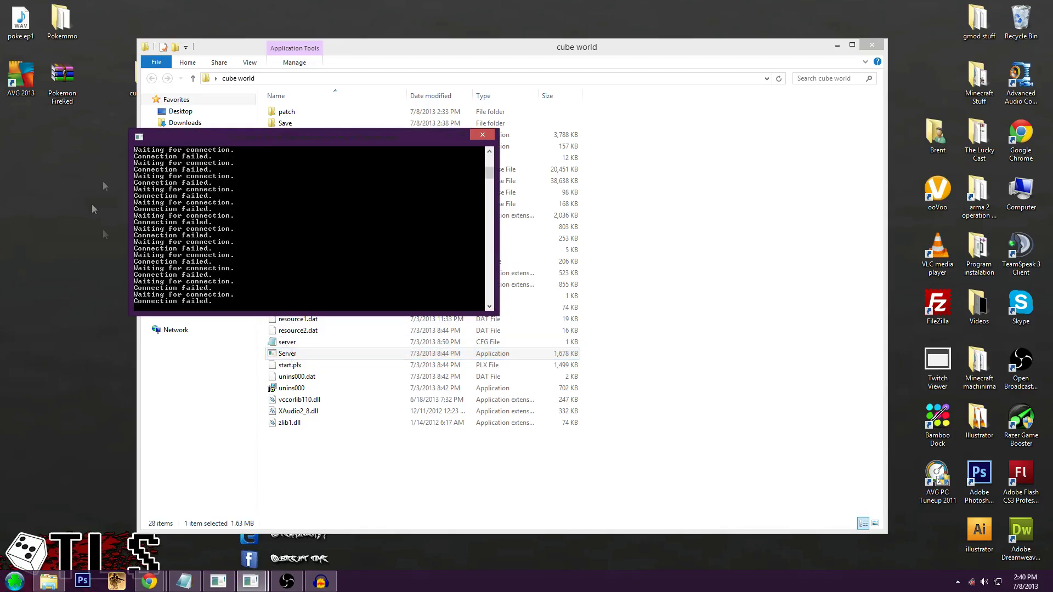
click(482, 134)
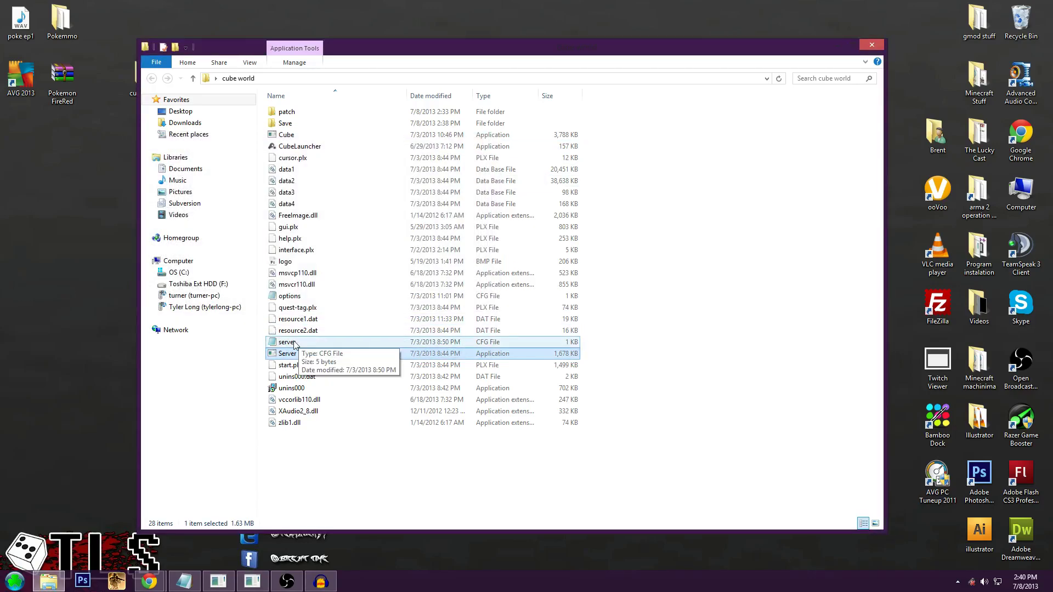
double_click(290, 342)
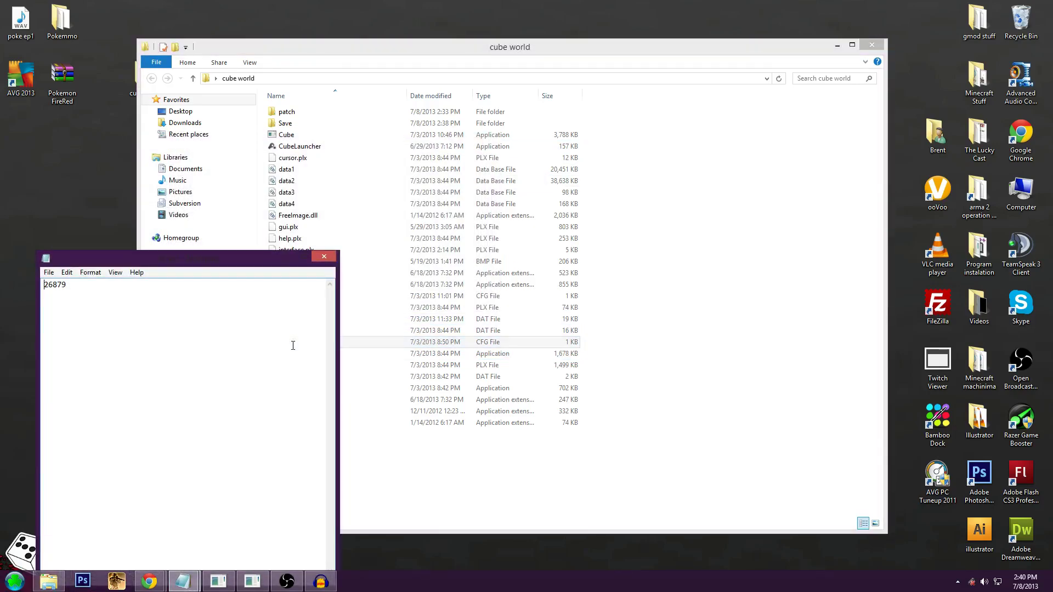
drag(87, 297, 42, 298)
- Minimize Notepad and the server console, keeping the server running in the background
click(184, 581)
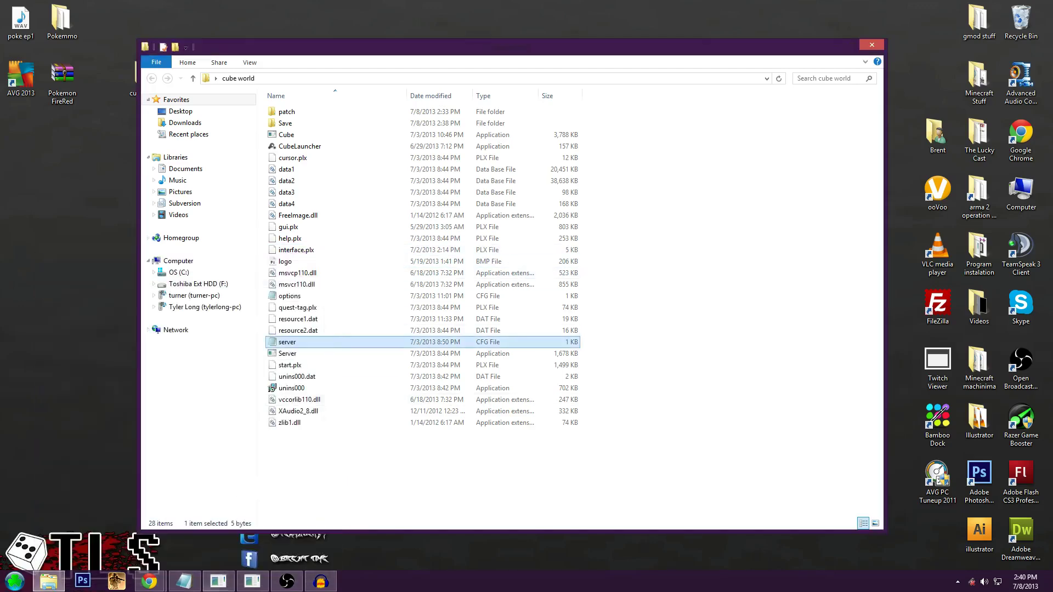
click(253, 582)
drag(117, 24, 273, 195)
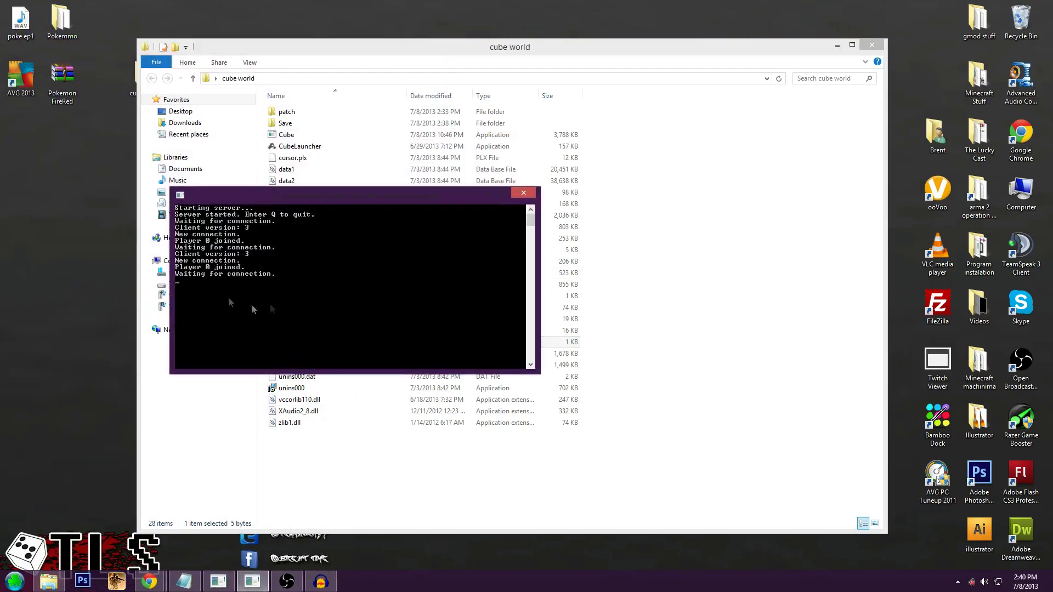
click(488, 196)
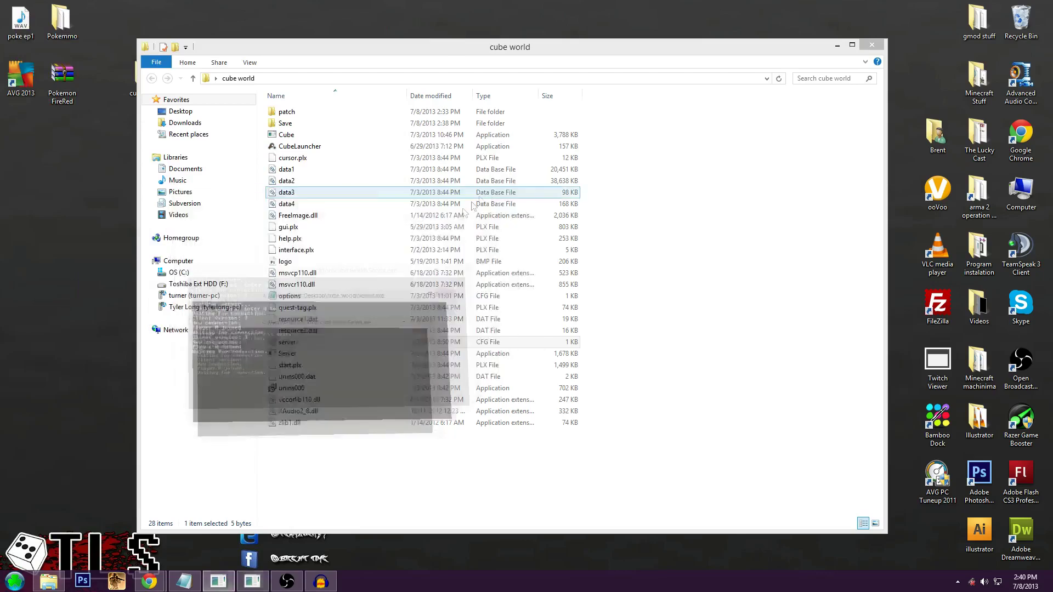
click(320, 491)
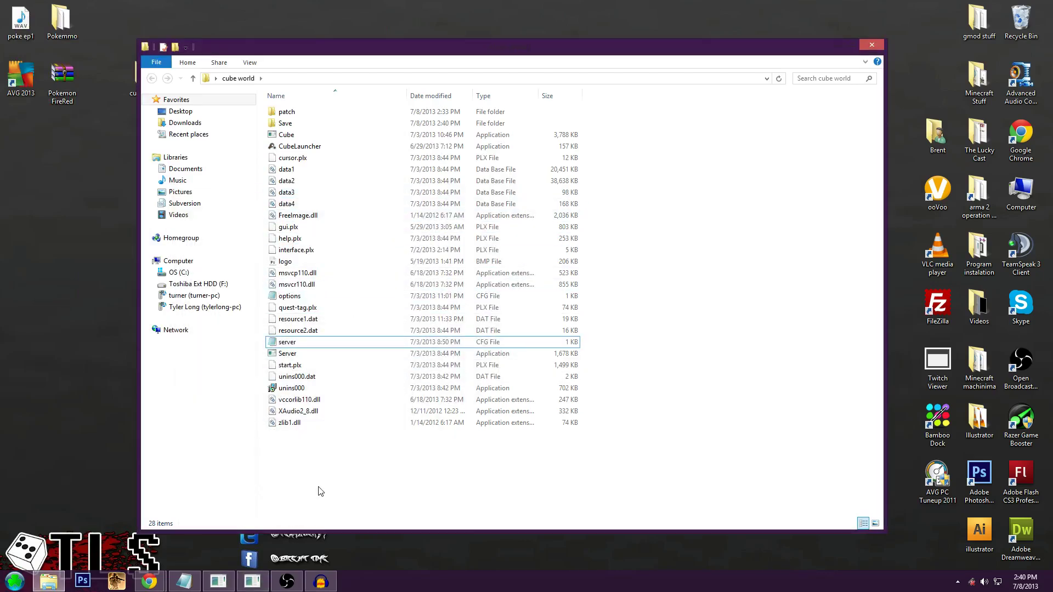
click(252, 581)
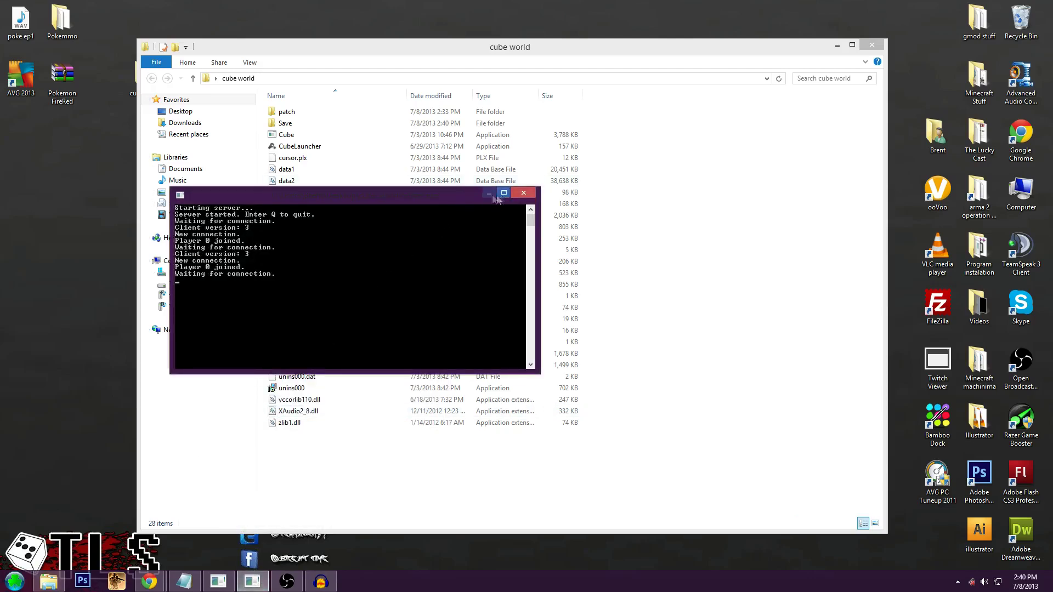
click(489, 196)
- Run ipconfig in Command Prompt to read IPv4 192.168.1.10 and gateway 192.168.1.1, then close it
click(835, 46)
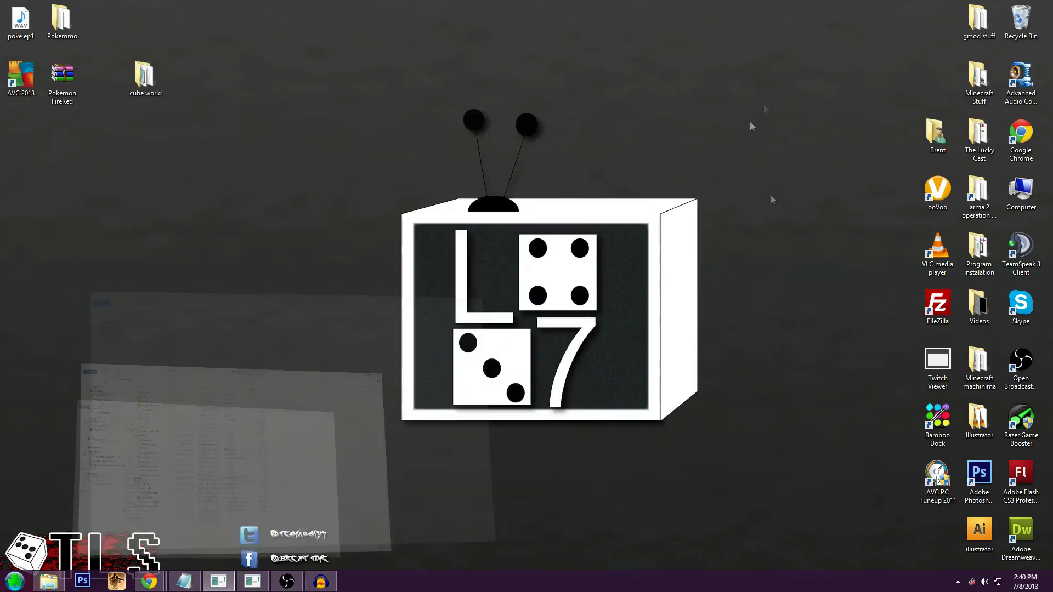
click(15, 581)
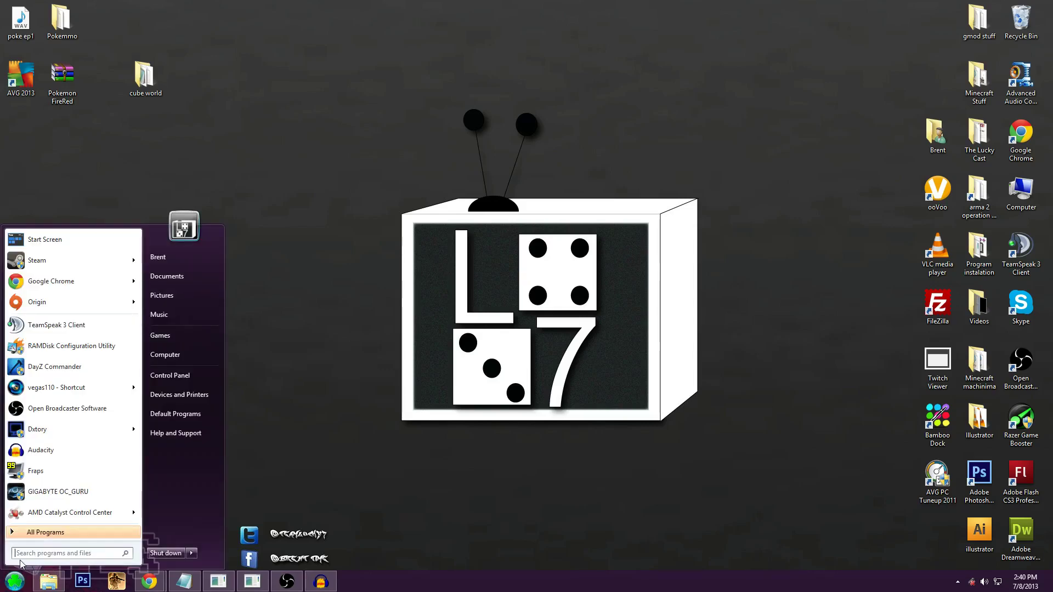
text(cmd)
key(Return)
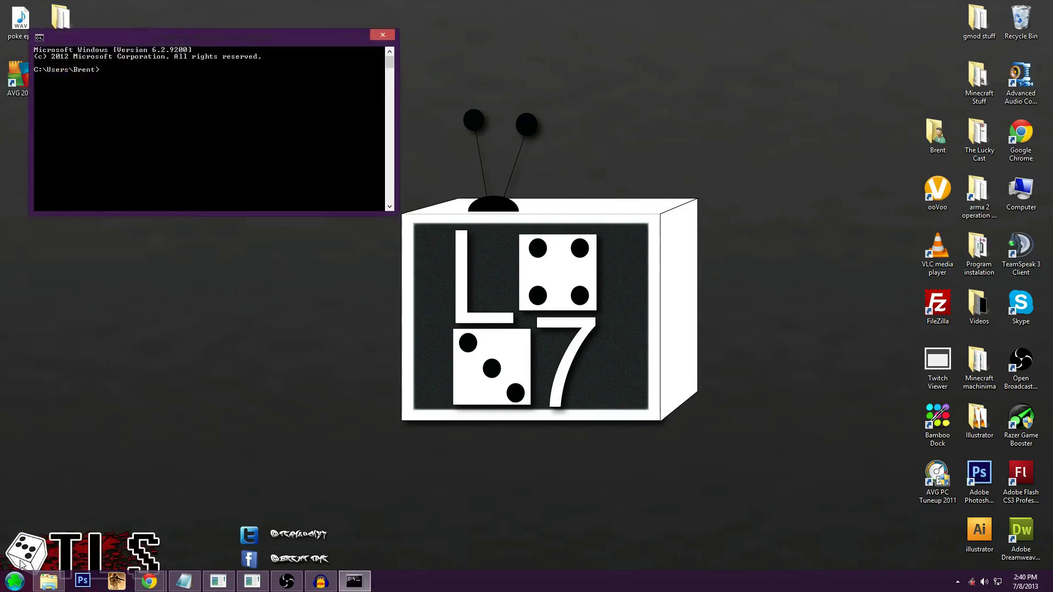
text(ipconfig)
key(Return)
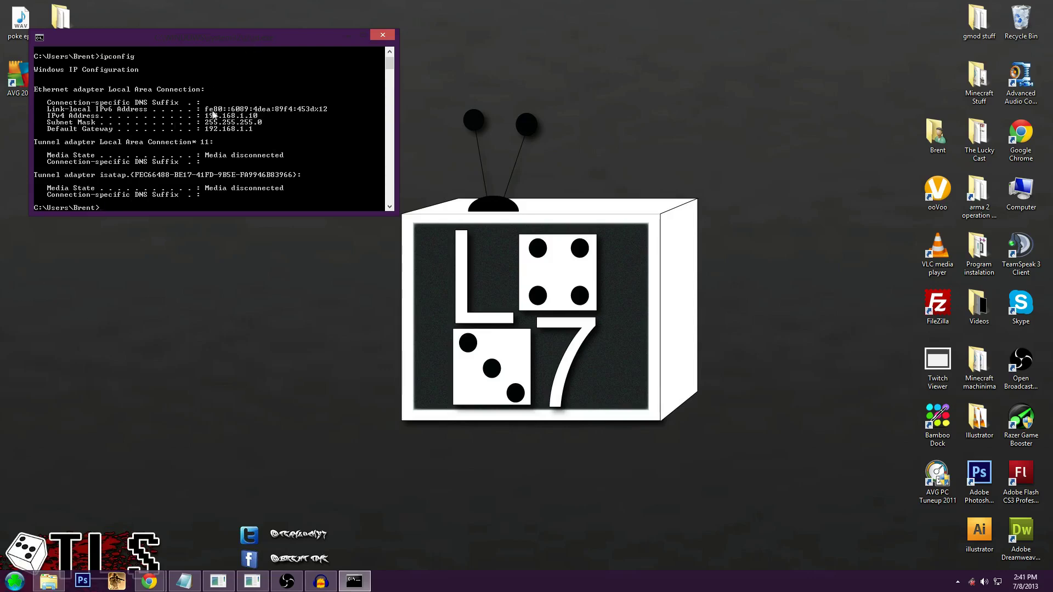
click(383, 35)
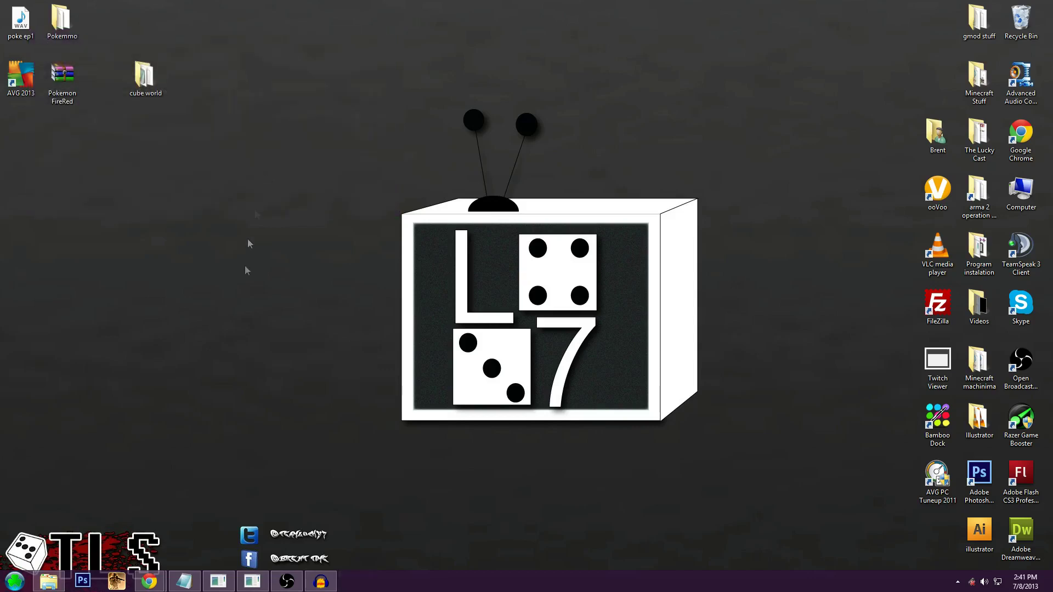
- Load the router admin page at 192.168.1.1 in a new Chrome window and expand Advanced Setup
right_click(149, 581)
click(130, 526)
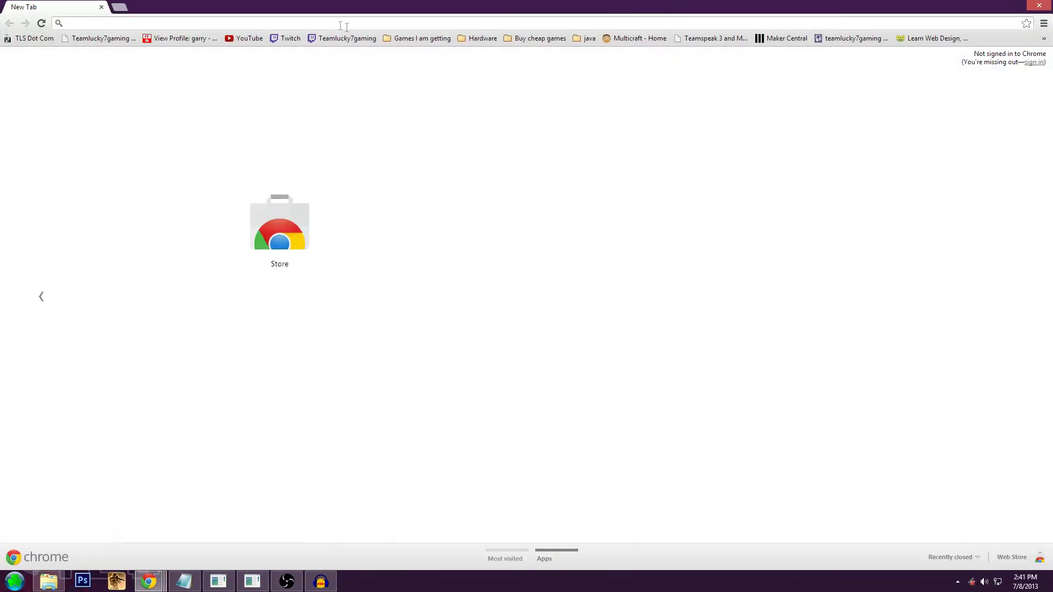
text(1921)
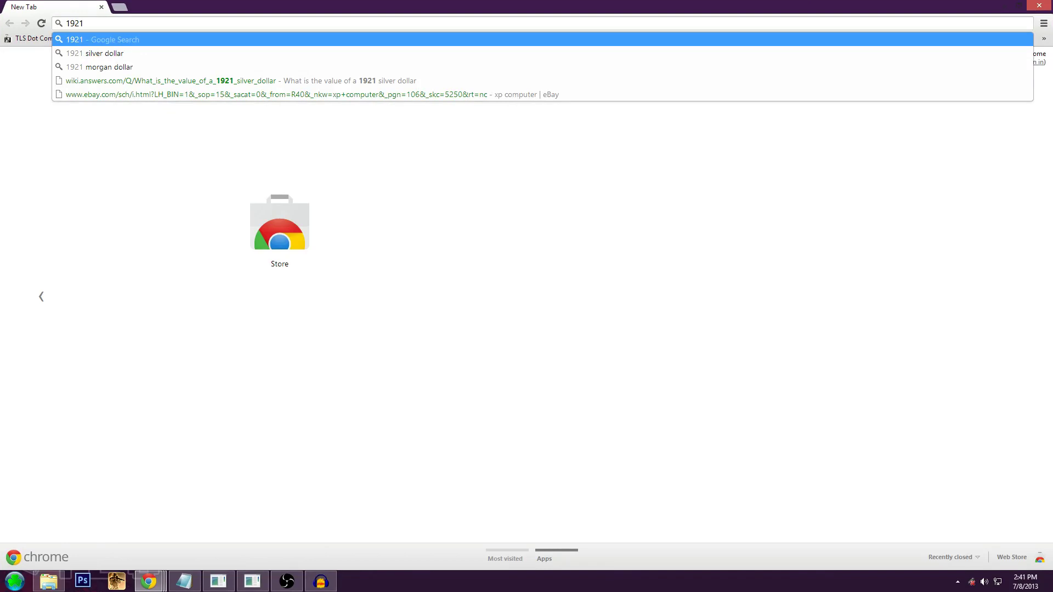
key(BackSpace)
text(.168.)
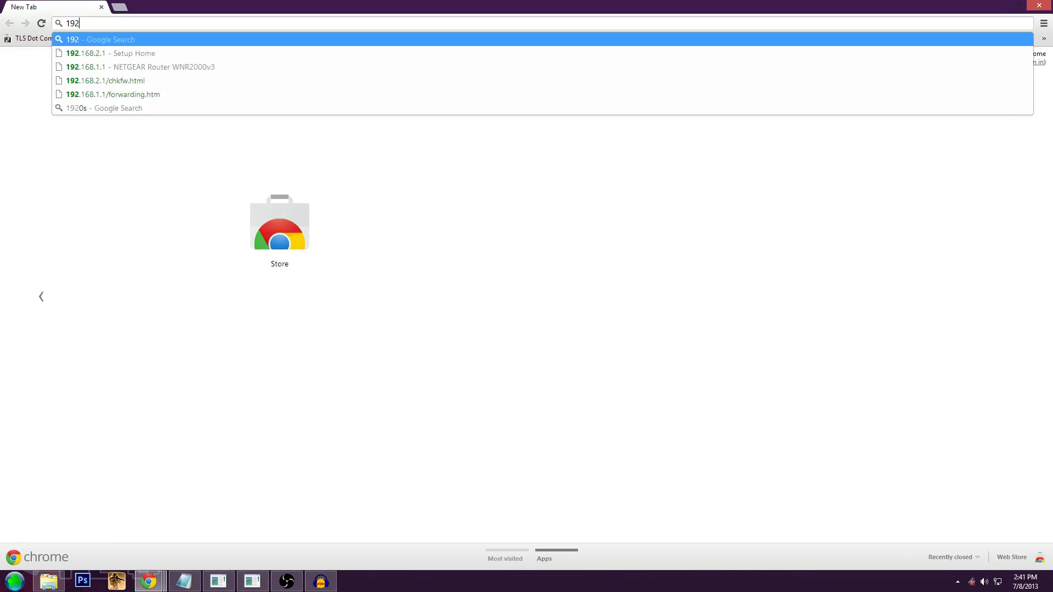
text(1.1)
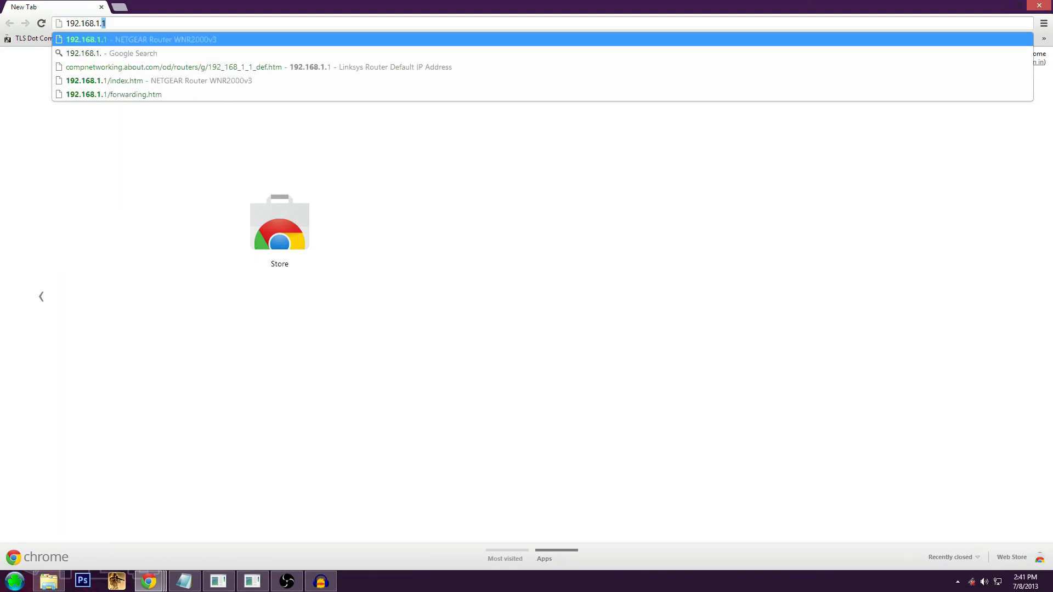
key(Return)
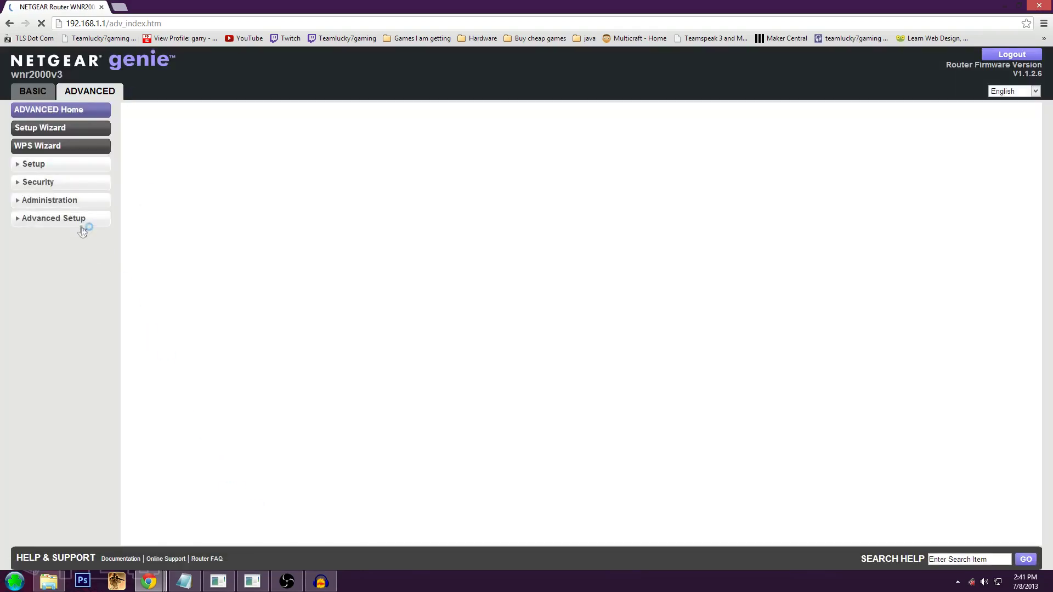
click(81, 224)
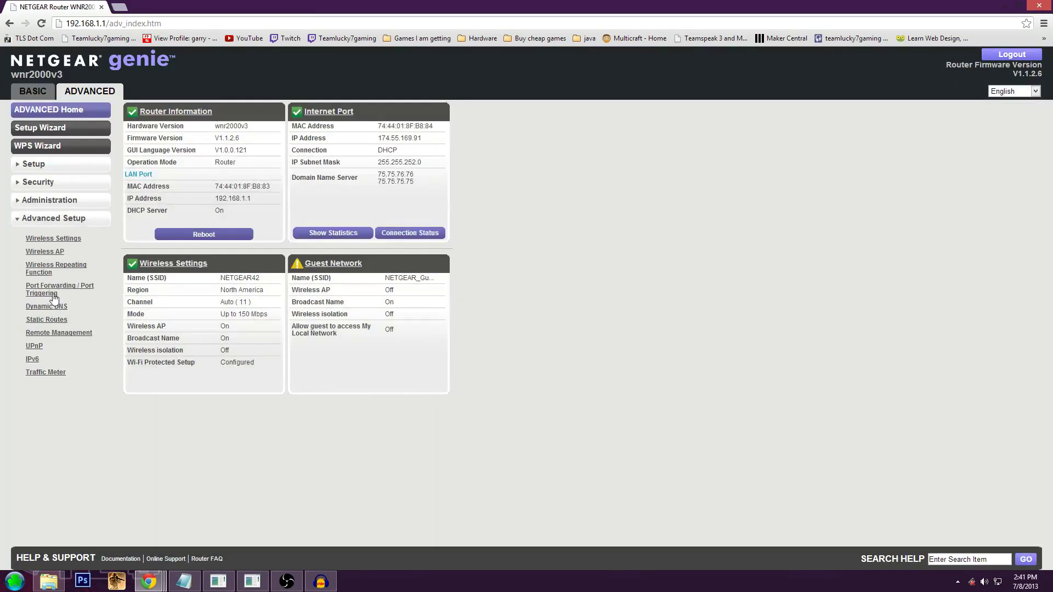
- On the Port Forwarding / Port Triggering page, edit the Cubeworld rule in row 7
click(54, 297)
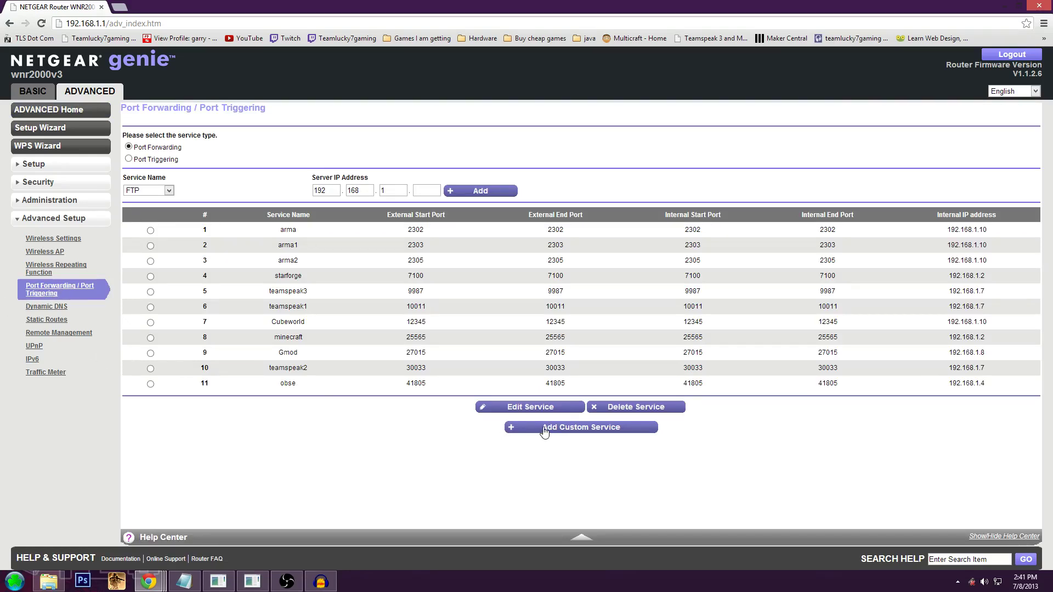
click(151, 323)
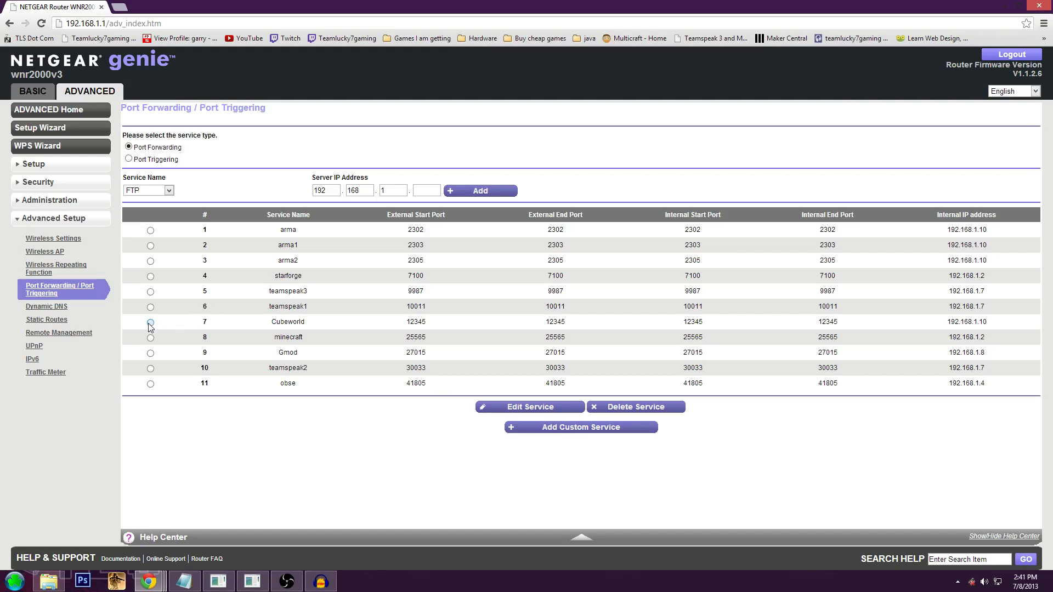
click(496, 412)
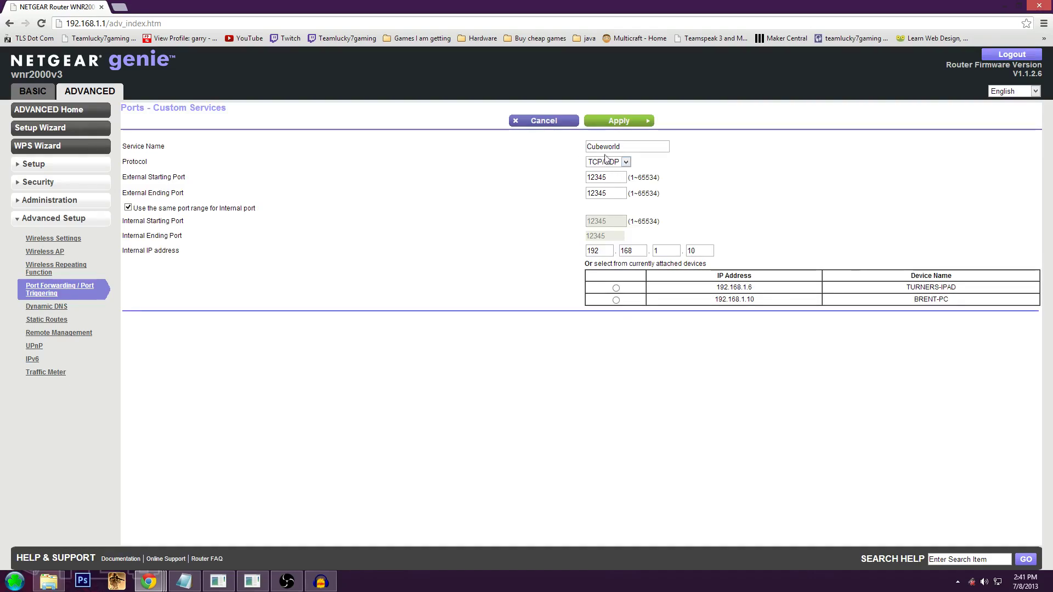
- Review the Cubeworld service name and the 12345 external starting port
drag(630, 144, 549, 156)
drag(633, 149, 553, 152)
click(553, 152)
drag(618, 175, 593, 187)
click(582, 192)
double_click(615, 177)
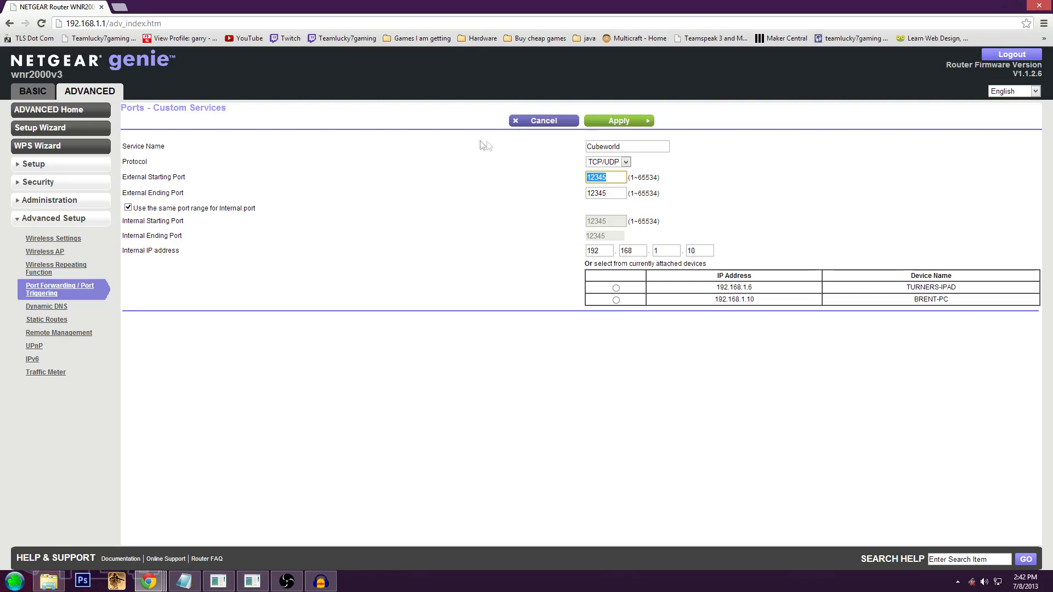
- Confirm internal IP 192.168.1.10 targeting the PC and apply the rule
click(699, 251)
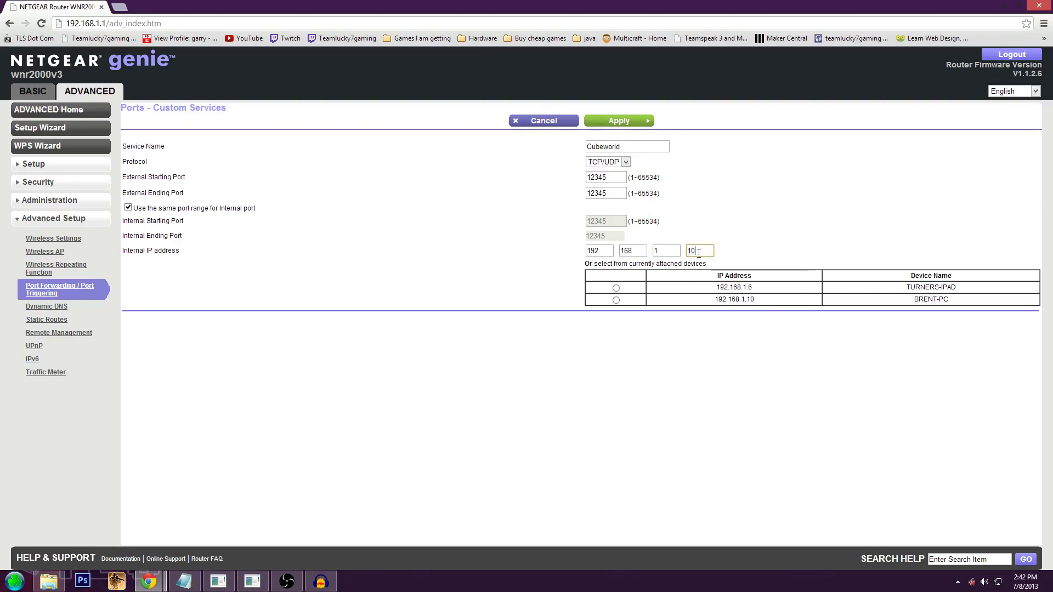
click(617, 301)
click(635, 122)
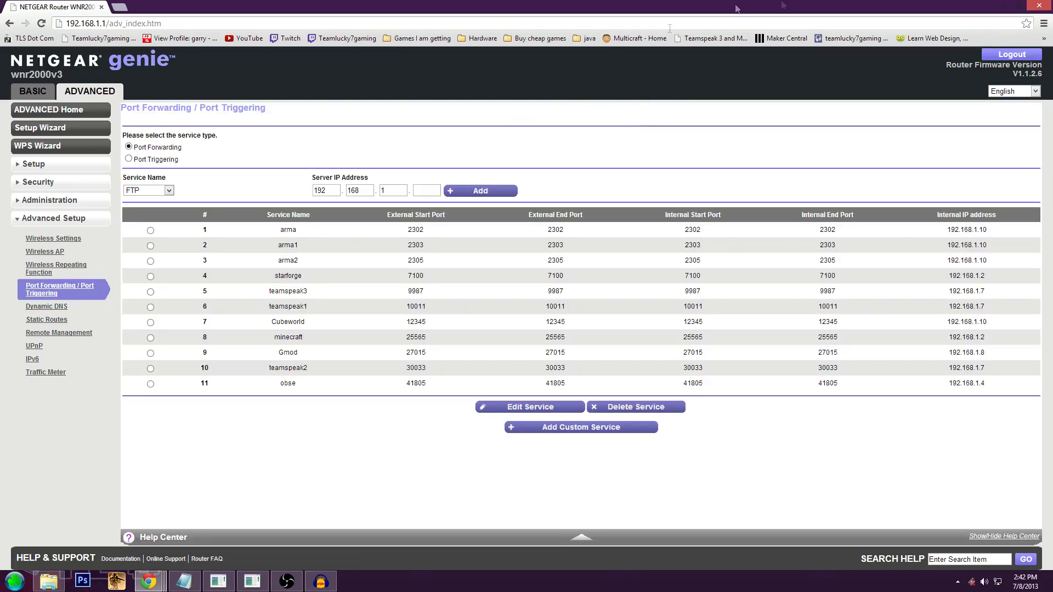
drag(898, 6, 826, 110)
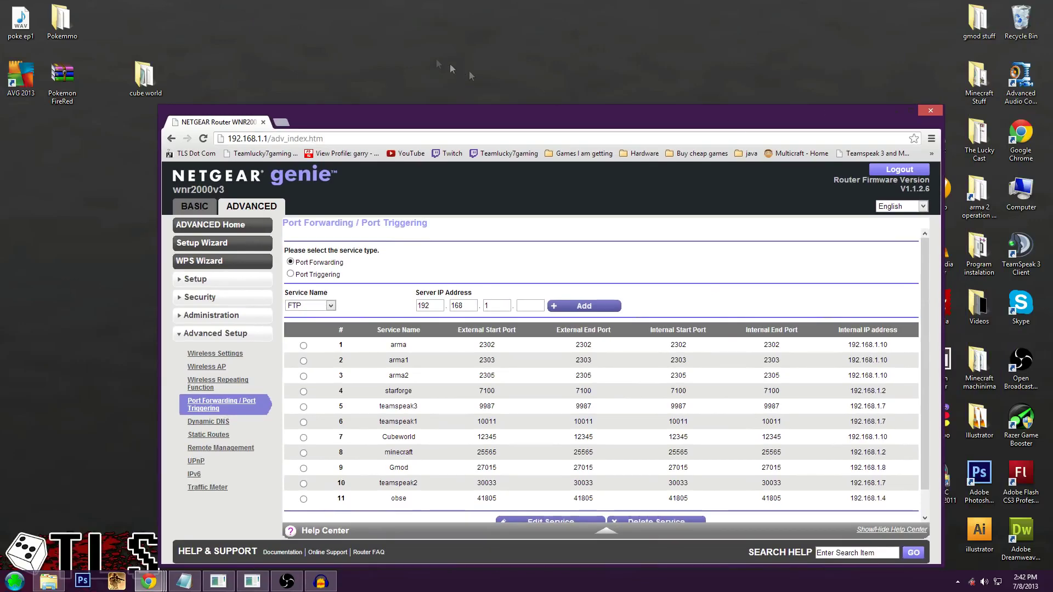
- Google 'what is my ip' in a new tab to read the public IP, then close the tab
click(280, 122)
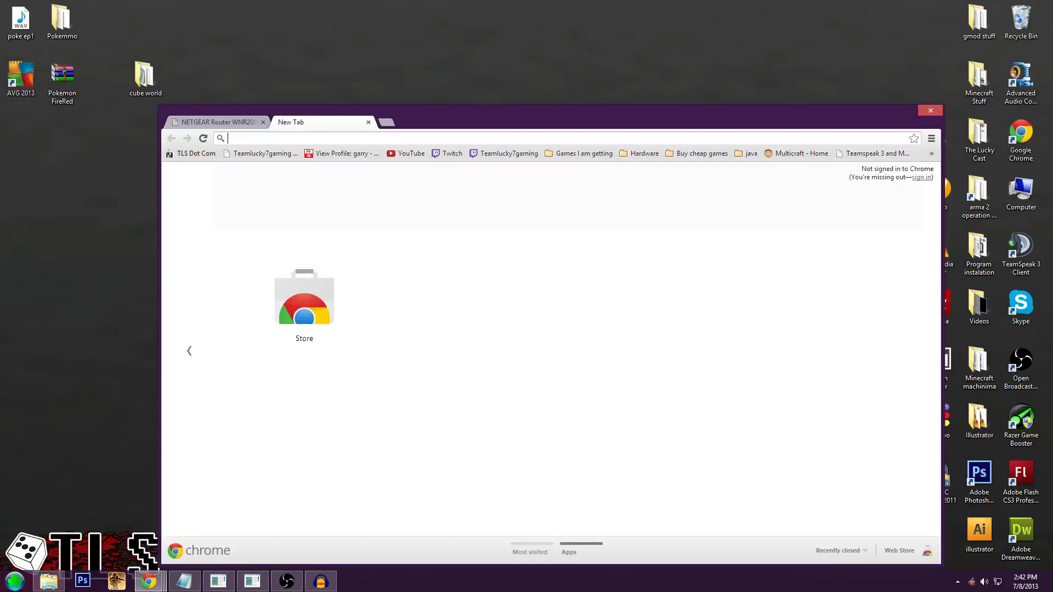
text(whatis)
key(BackSpace)
key(BackSpace)
text(is my ip)
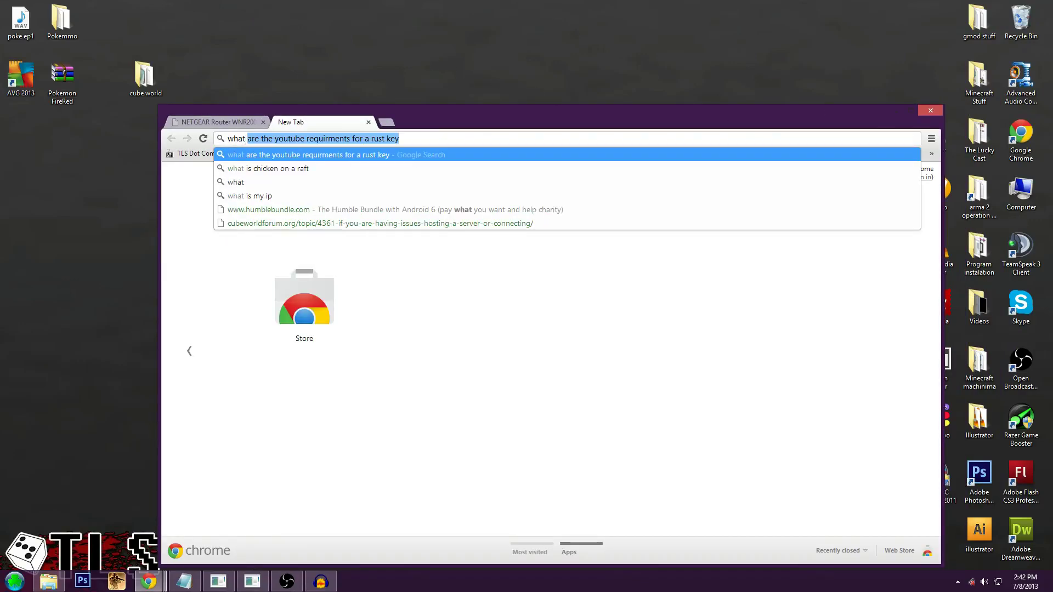
key(Return)
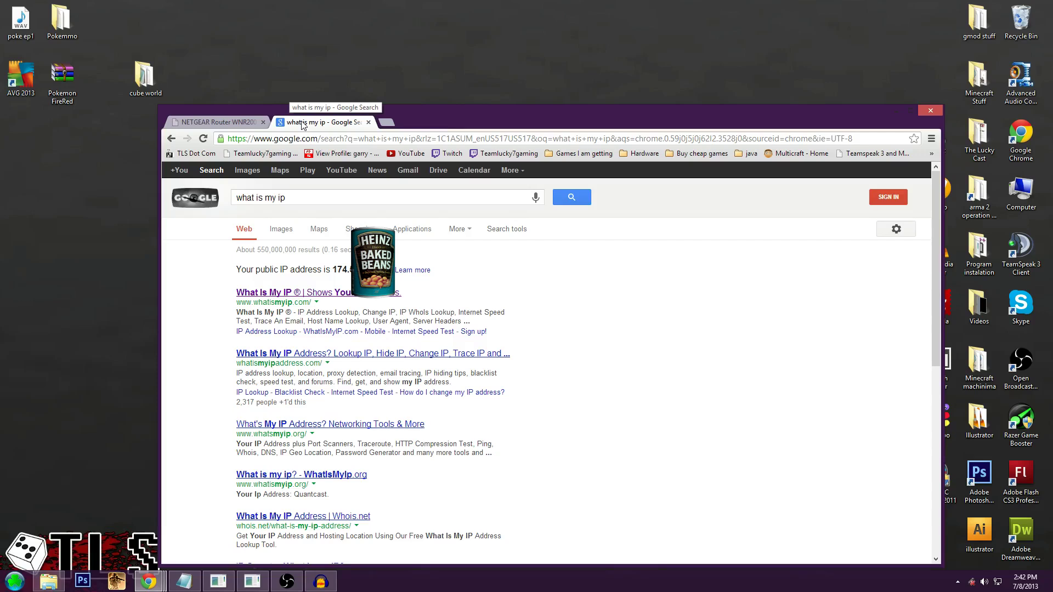
click(368, 122)
drag(280, 126, 211, 235)
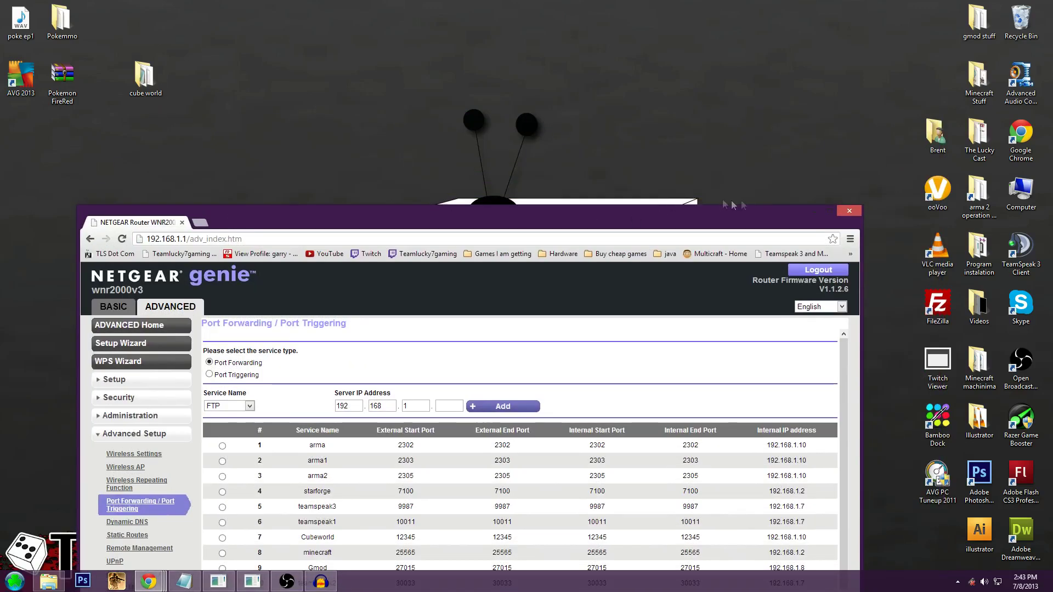
- Minimise Chrome, view the waiting server console, and bring the Cube World title screen forward
click(808, 218)
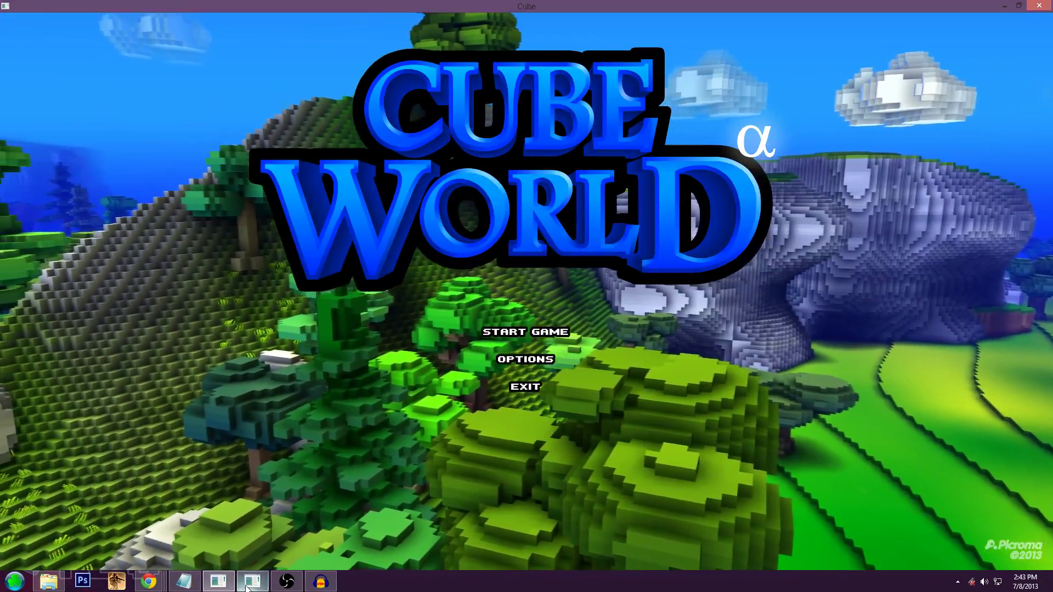
click(249, 584)
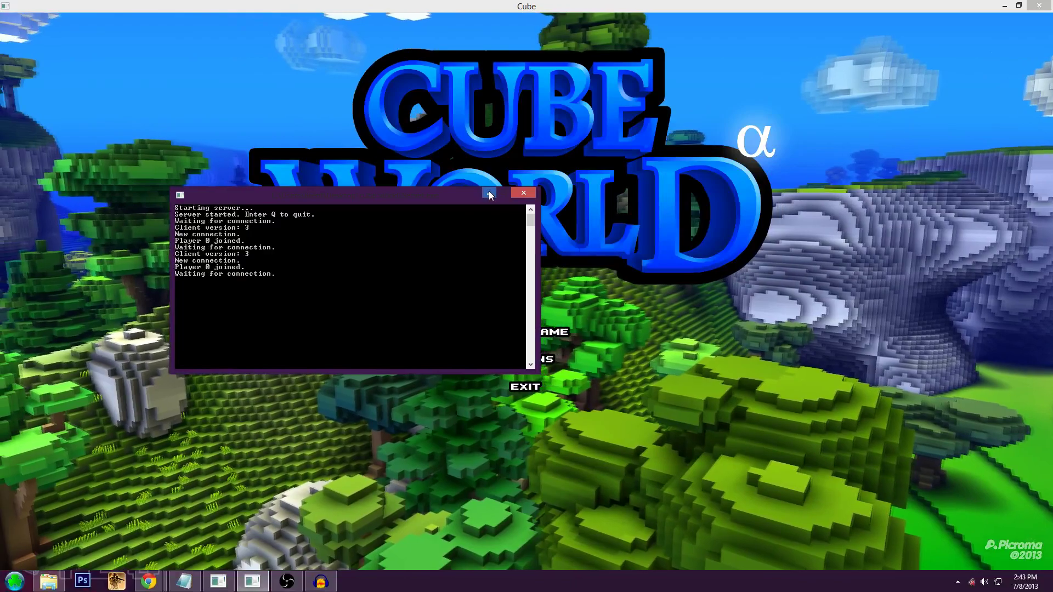
click(548, 301)
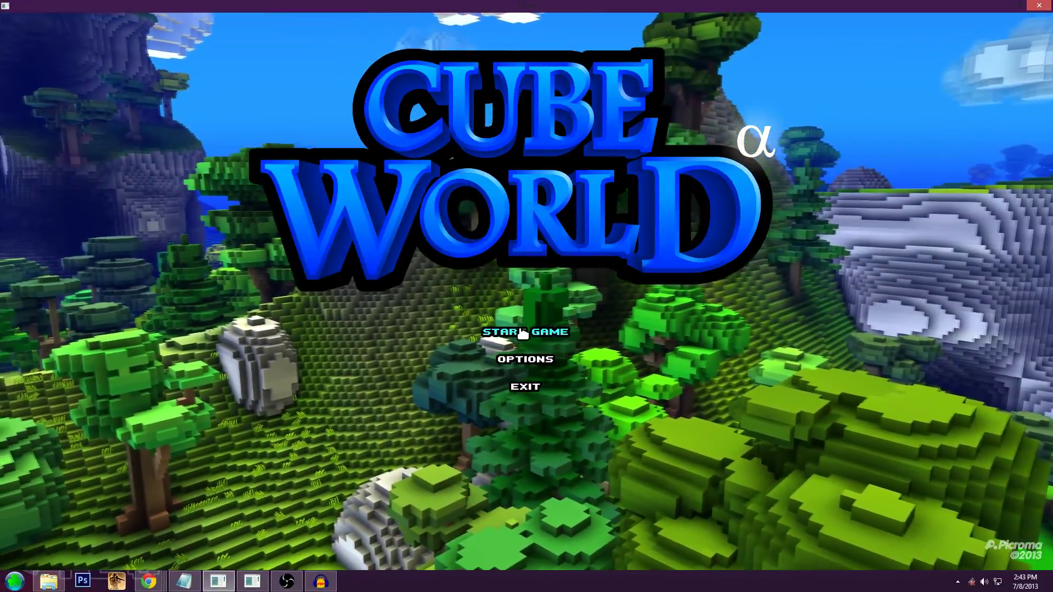
- Start the game with the TEST character and connect to server address 'local'
click(518, 335)
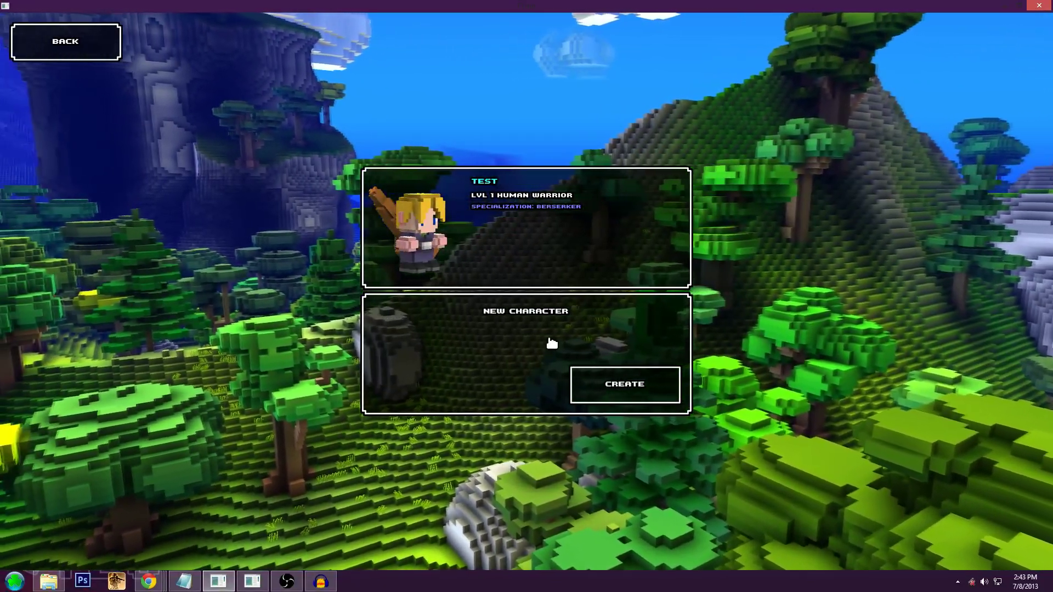
mouse_move(558, 222)
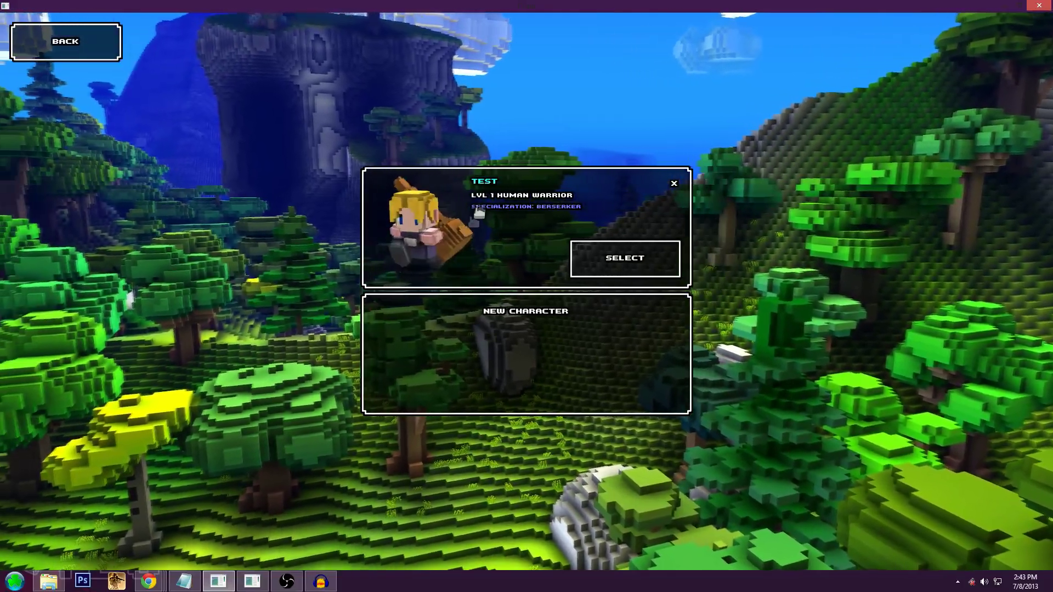
click(609, 262)
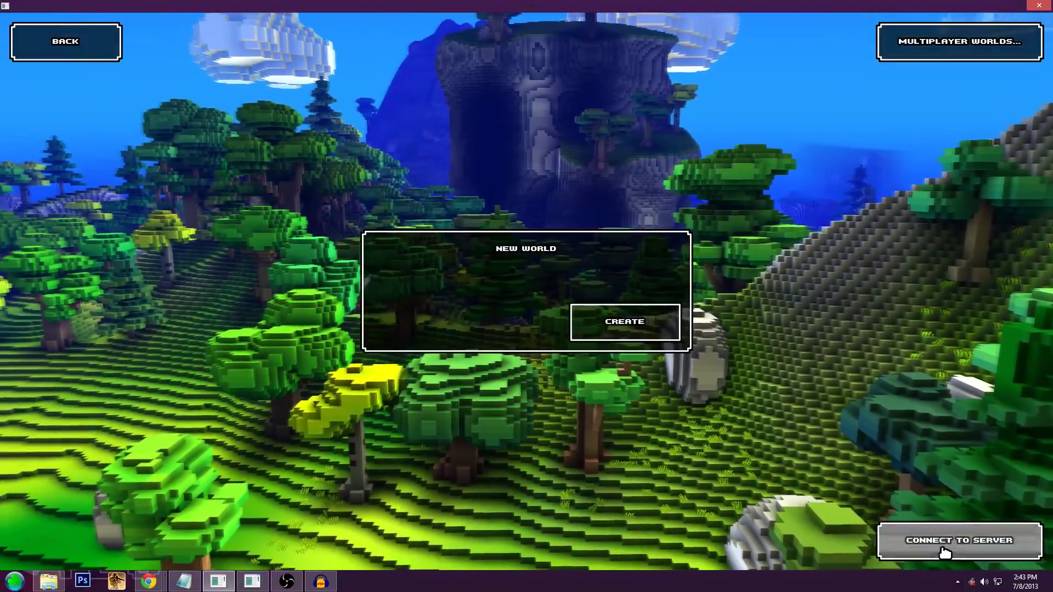
click(944, 553)
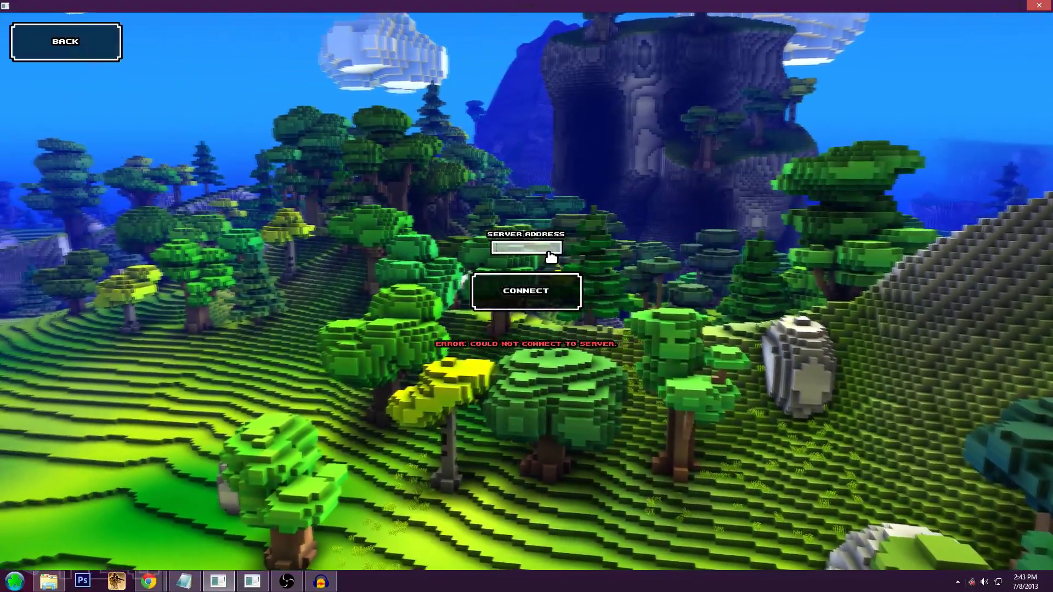
text(local)
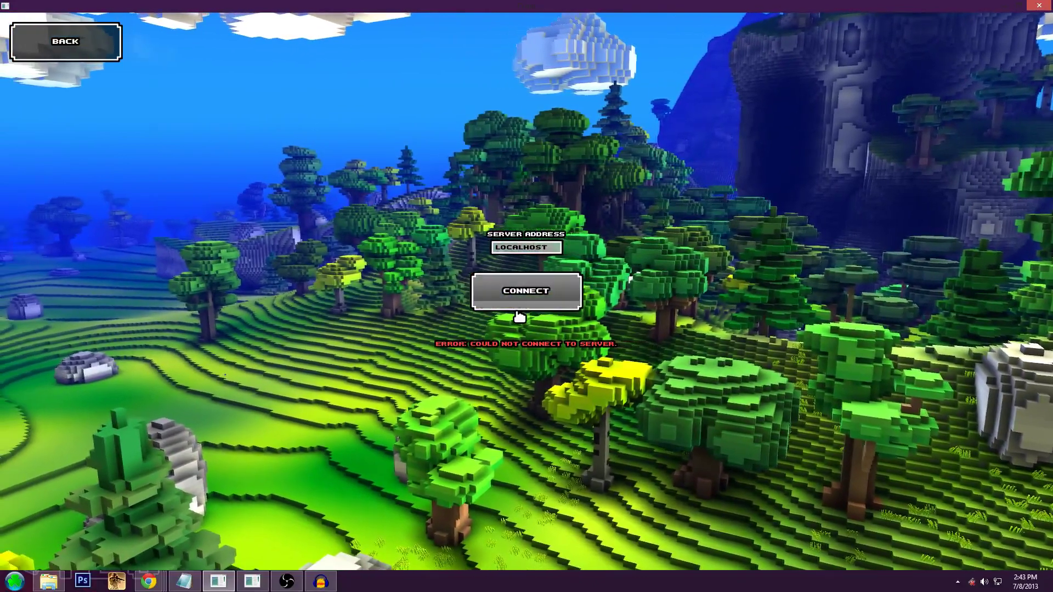
click(524, 290)
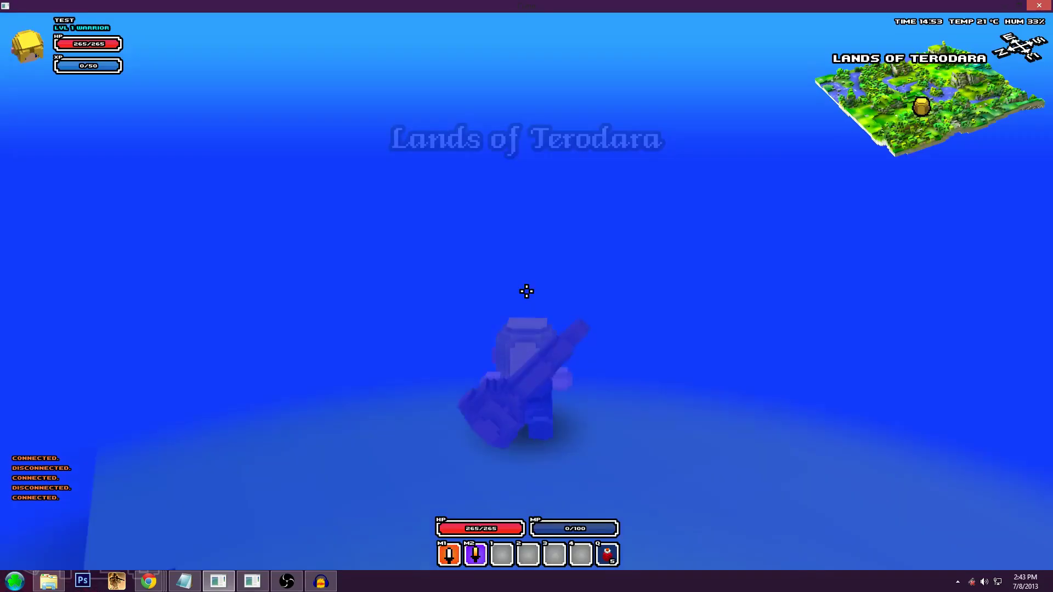
- Run the warrior across the grasslands, climb the grey rock repeatedly, and swing the hammer once
key(w)
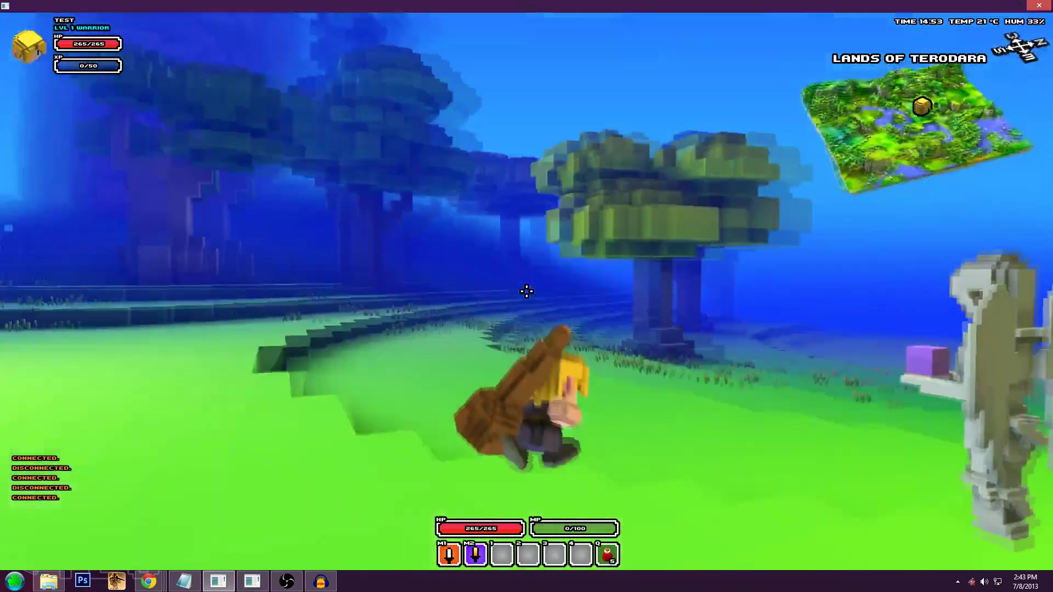
key(w)
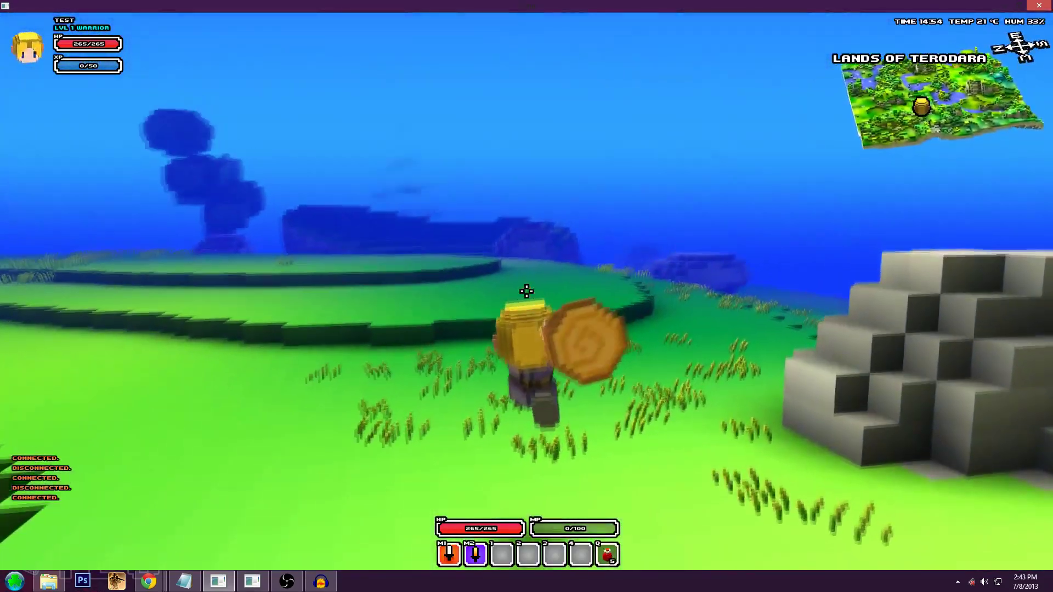
key(w)
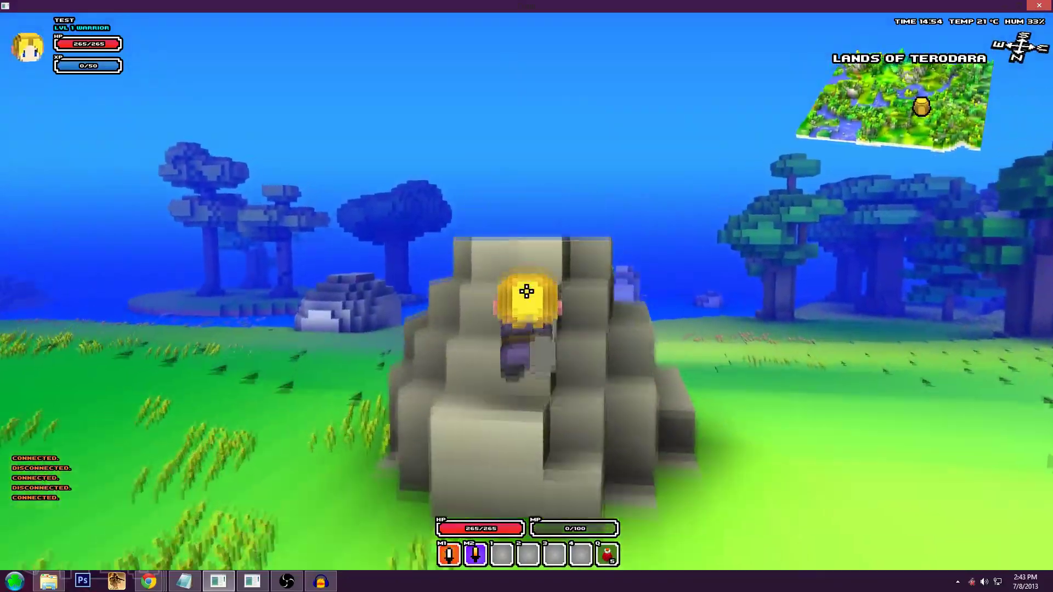
key(w)
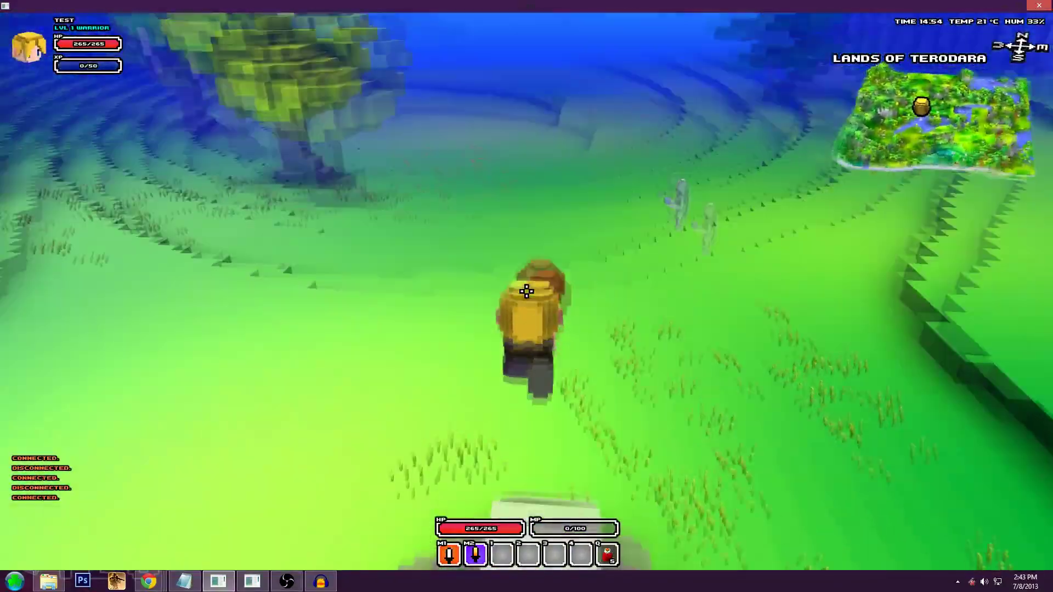
key(w)
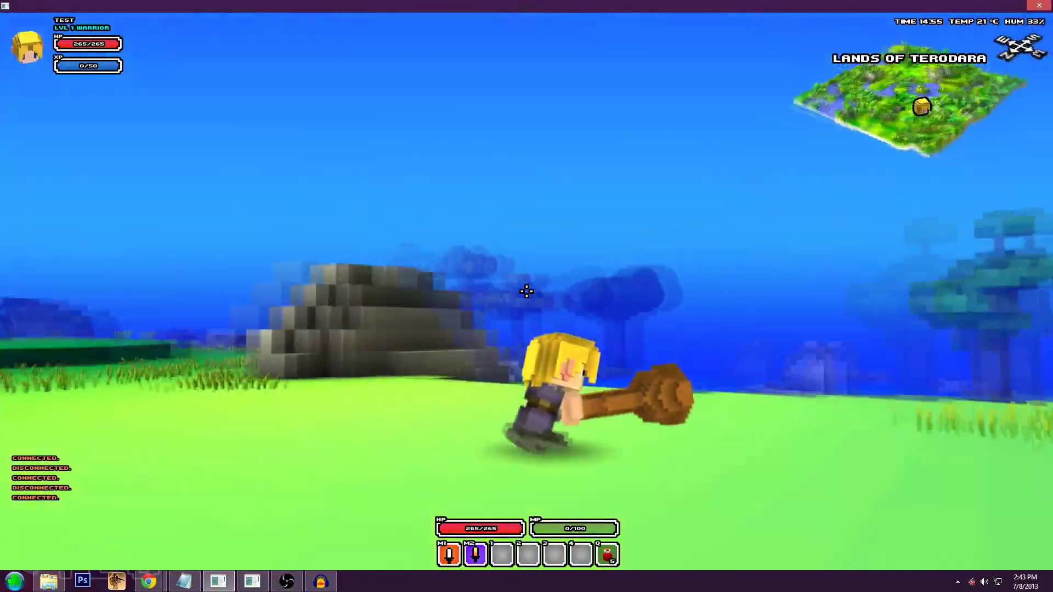
key(w)
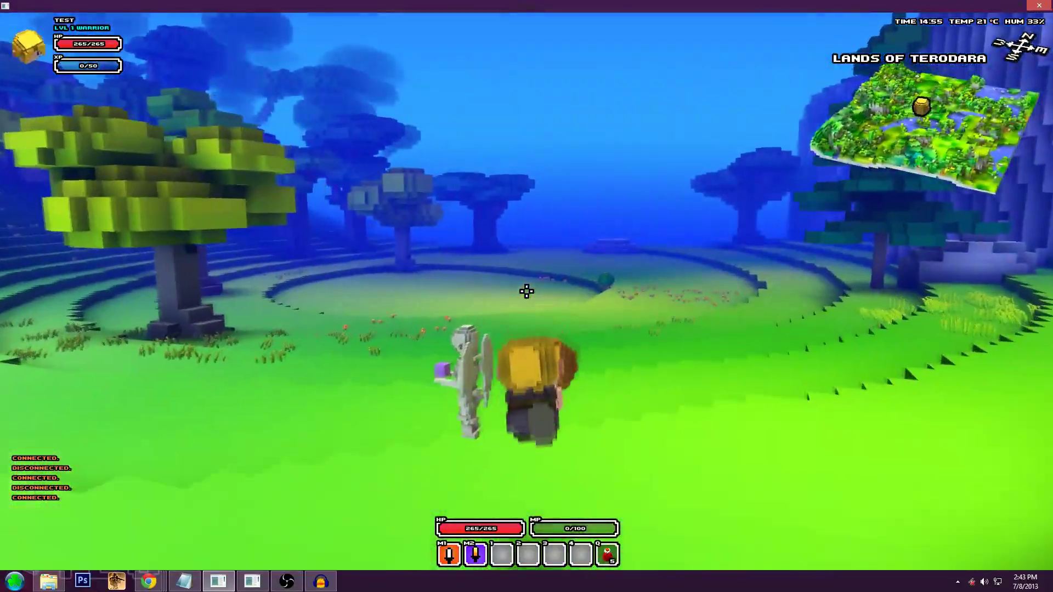
click(527, 291)
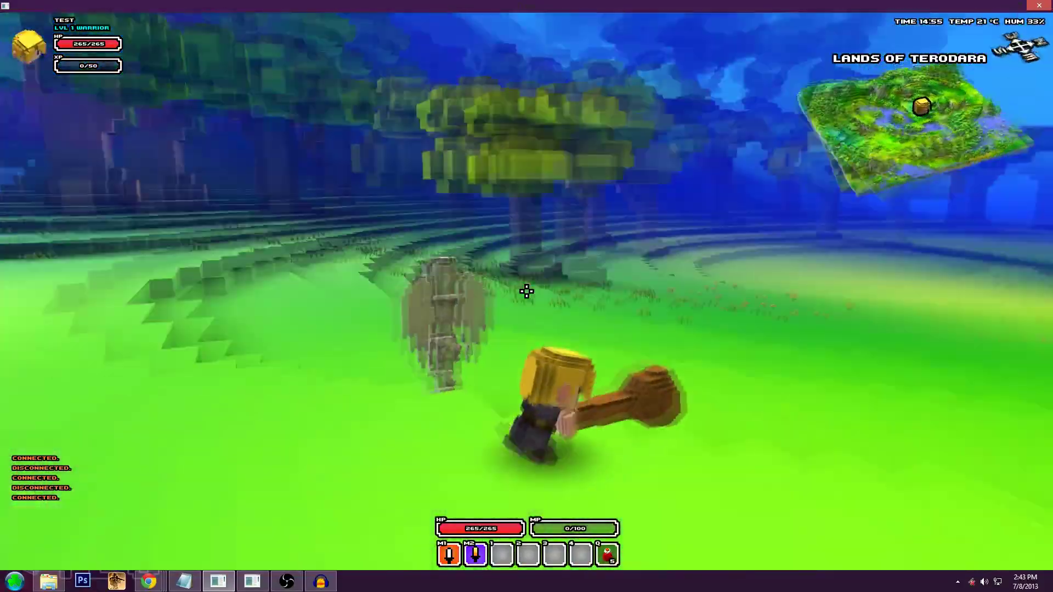
key(w)
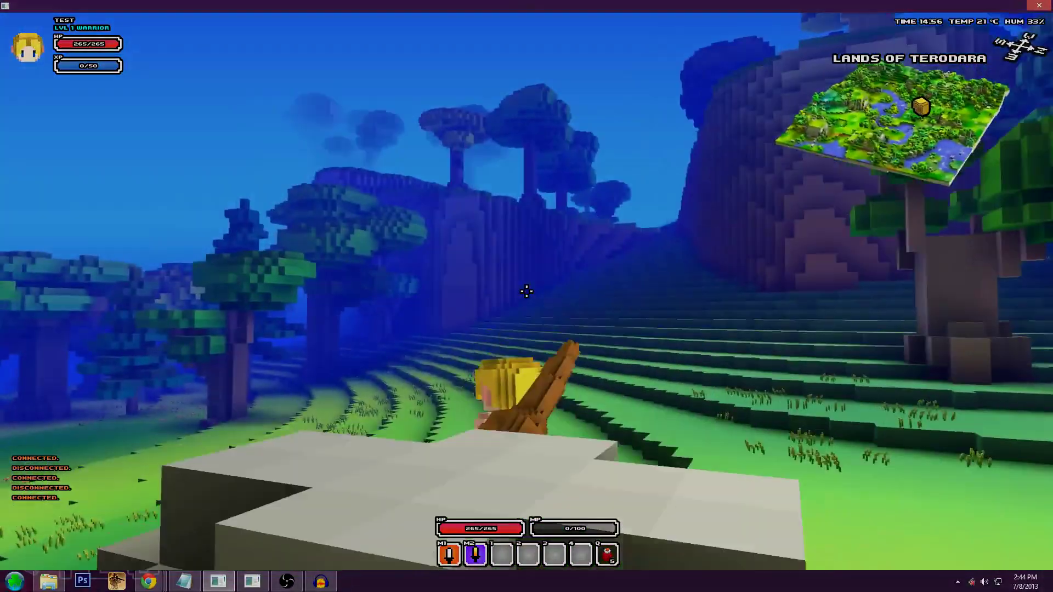
key(s)
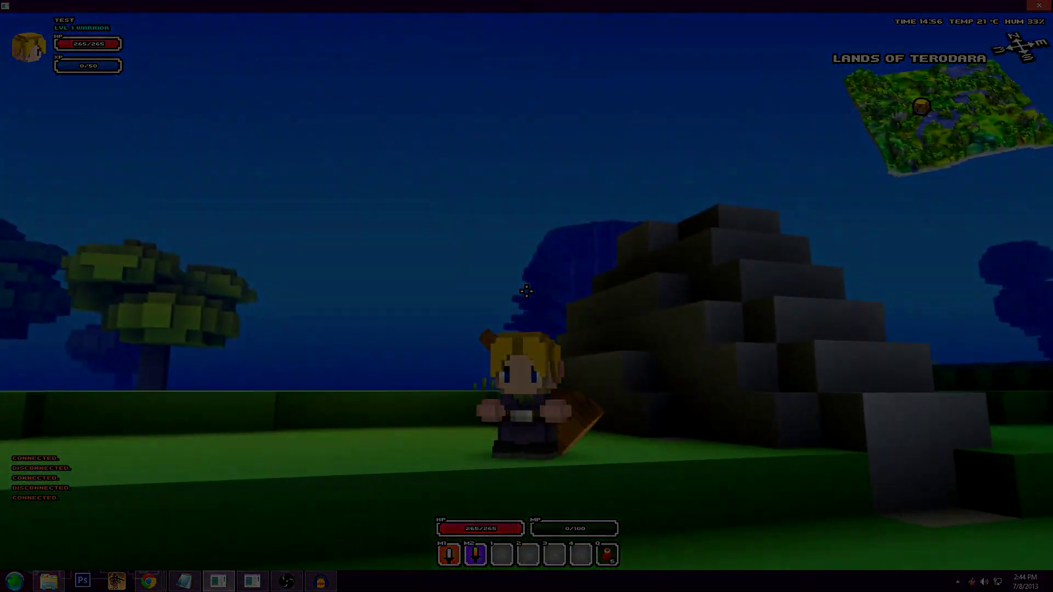